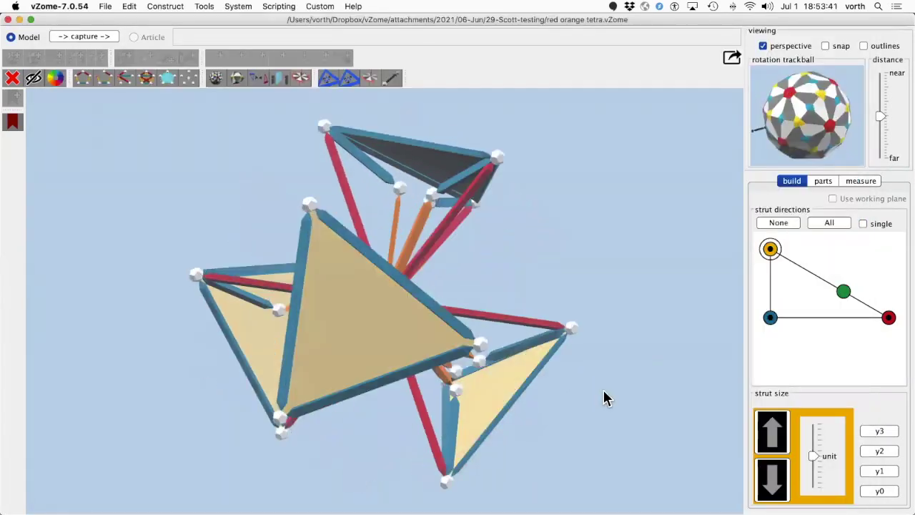
- Rotate the red orange tetra model in the vZome desktop app to inspect it
{"action": "left_click_drag", "start_coordinate": [603, 390], "coordinate": [572, 399]}
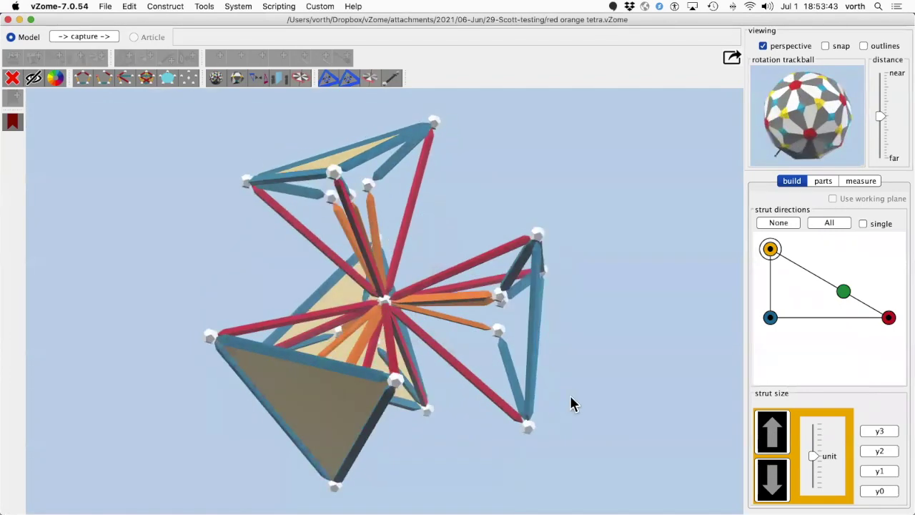
- Share the red orange tetra design to GitHub and view it in vZome Online
{"action": "left_click", "coordinate": [731, 61]}
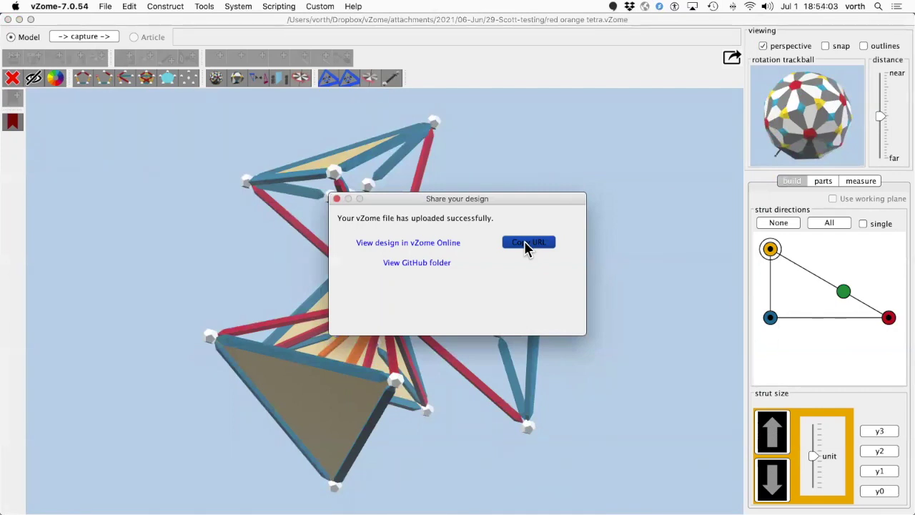
{"action": "left_click", "coordinate": [430, 244]}
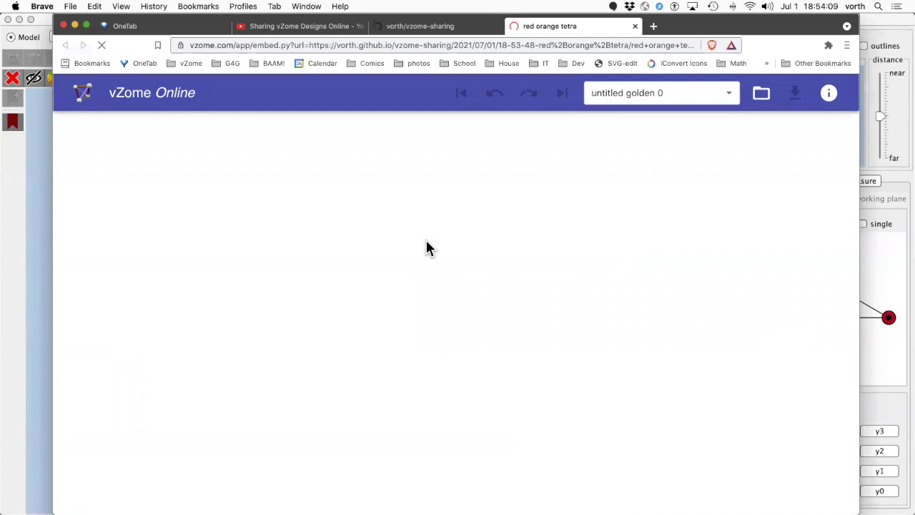
- Rotate the loaded red orange tetra in vZome Online to check it, then move to Discord
{"action": "left_click_drag", "start_coordinate": [427, 246], "coordinate": [328, 195]}
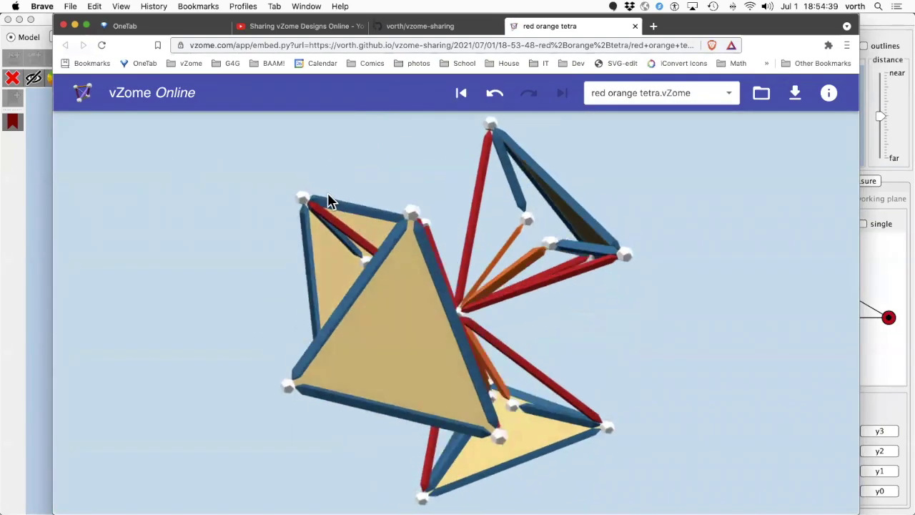
{"action": "key", "text": "super+Tab"}
{"action": "key", "text": "super+Tab"}
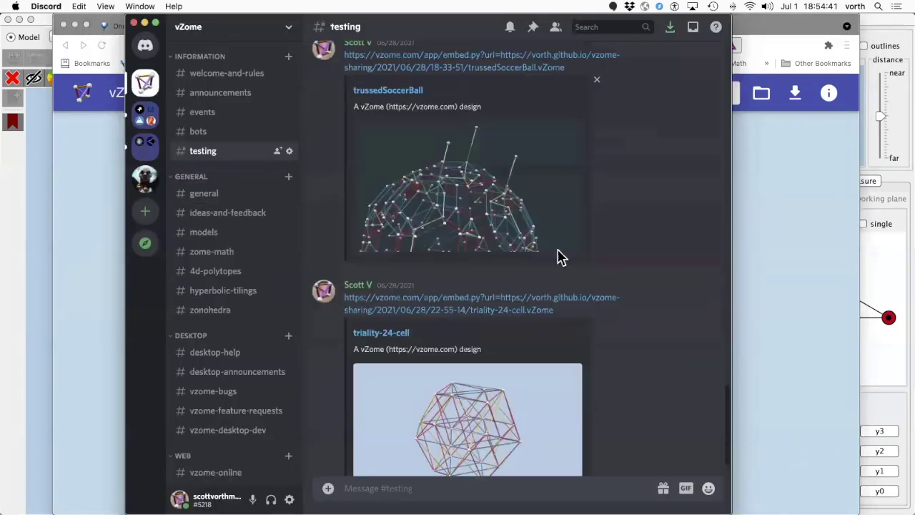
- Paste the red orange tetra's vZome Online link into #testing and send it
{"action": "right_click", "coordinate": [458, 489]}
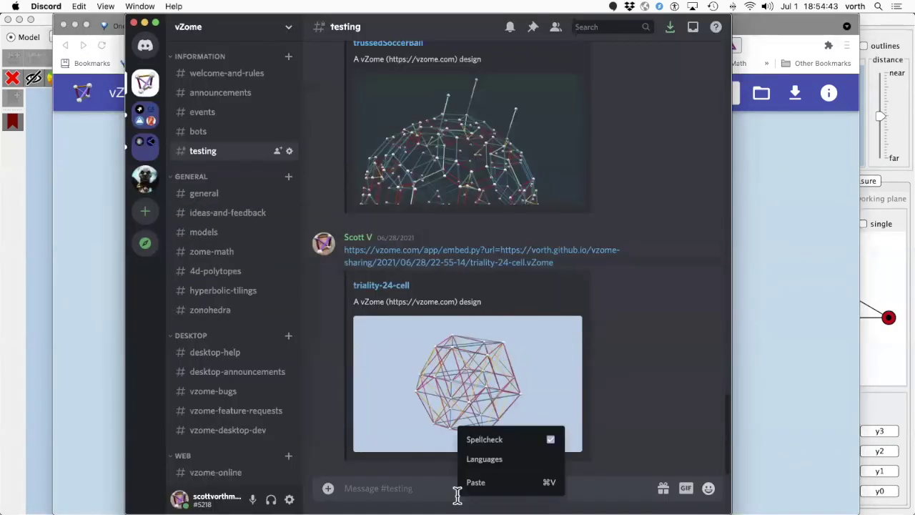
{"action": "left_click", "coordinate": [510, 484]}
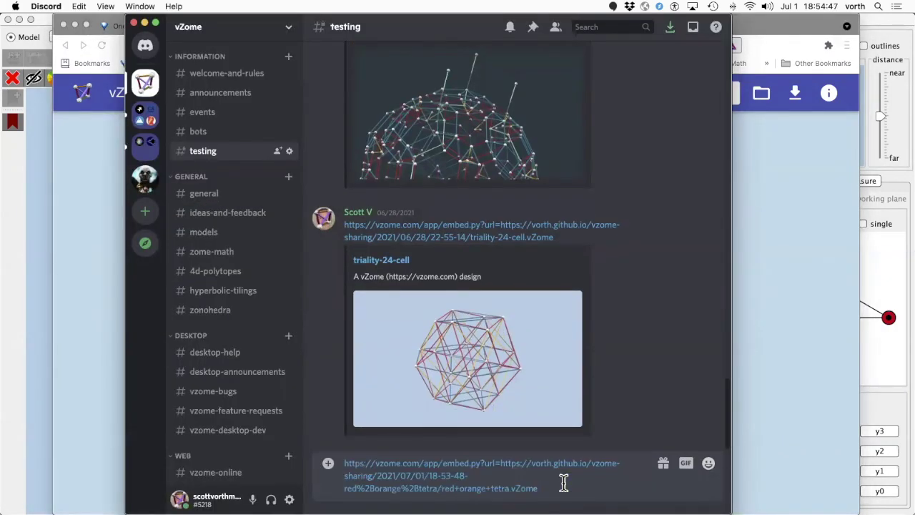
{"action": "key", "text": "Return"}
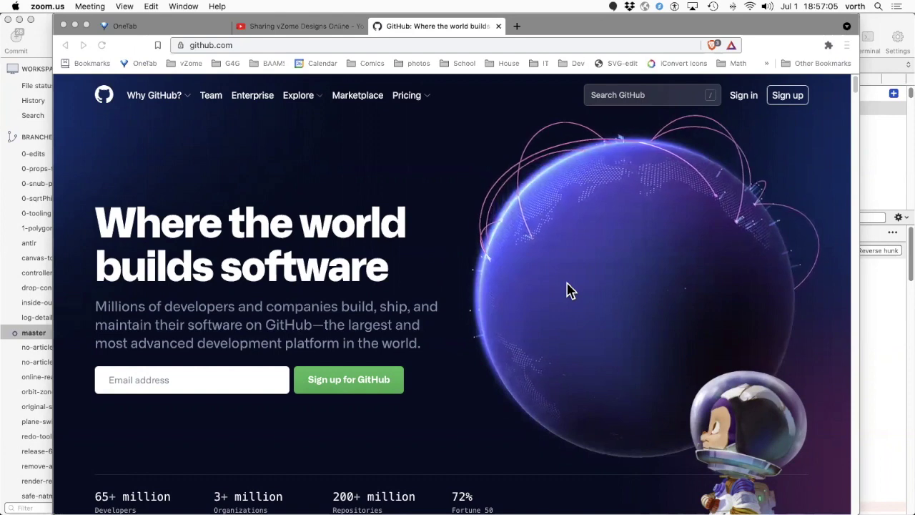
- Sign in to GitHub with the account e-mail and password to reach the dashboard
{"action": "scroll", "coordinate": [794, 101], "scroll_direction": "down", "scroll_amount": 1}
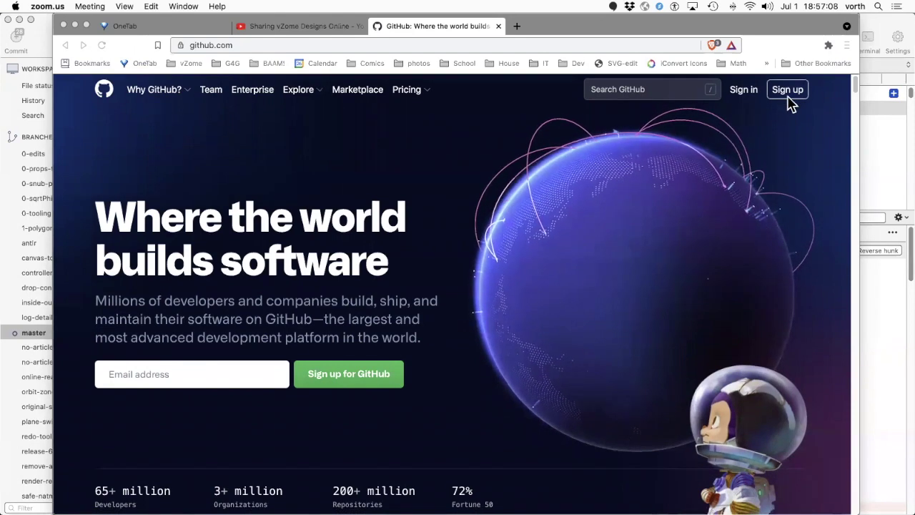
{"action": "scroll", "coordinate": [790, 100], "scroll_direction": "up", "scroll_amount": 1}
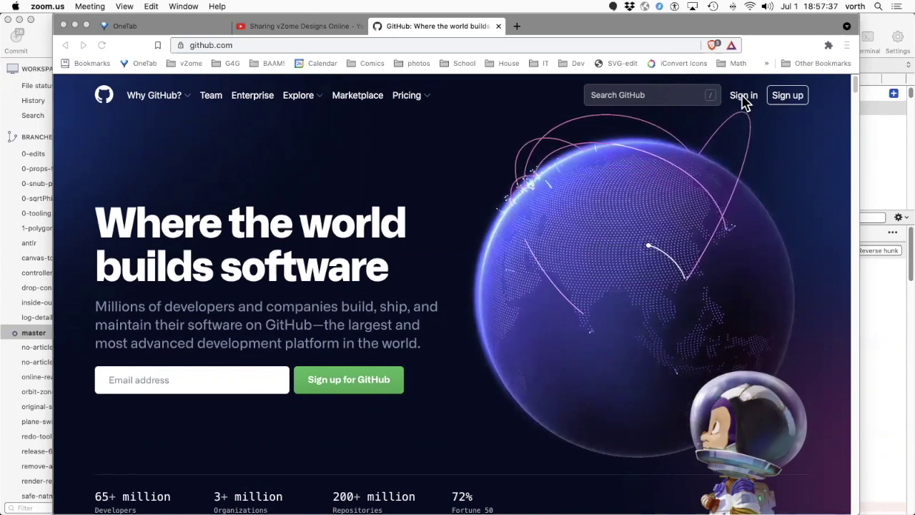
{"action": "left_click", "coordinate": [744, 102]}
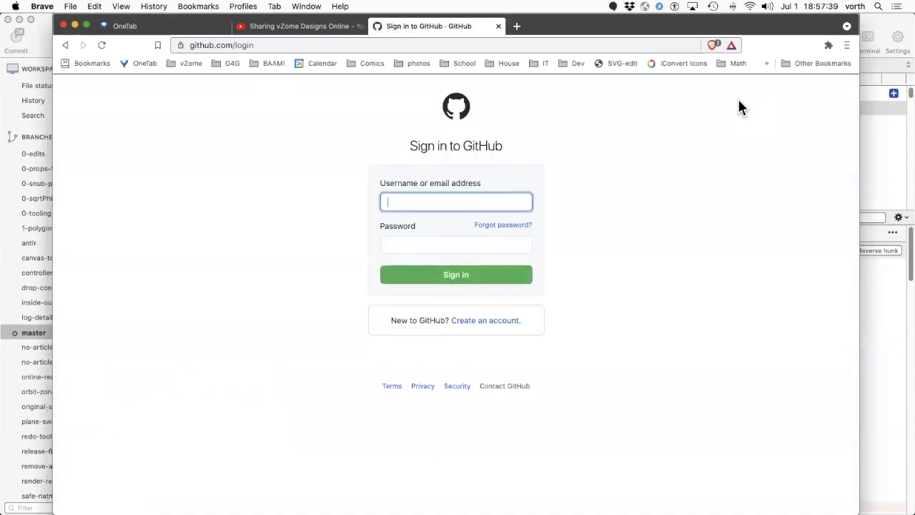
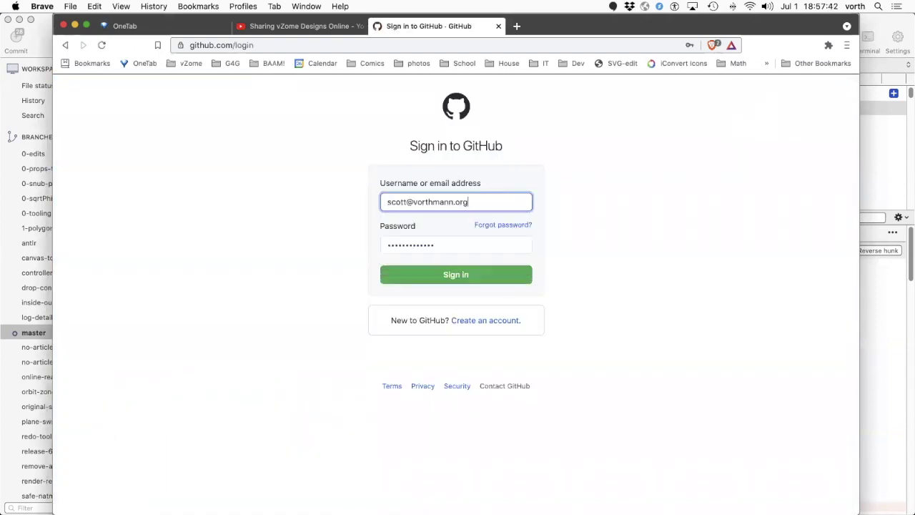
{"action": "key", "text": "Return"}
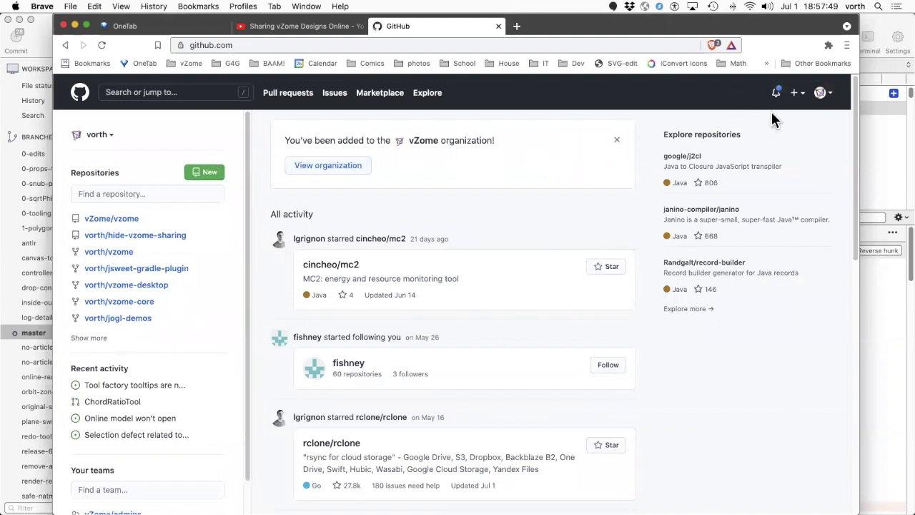
{"action": "left_click", "coordinate": [81, 96]}
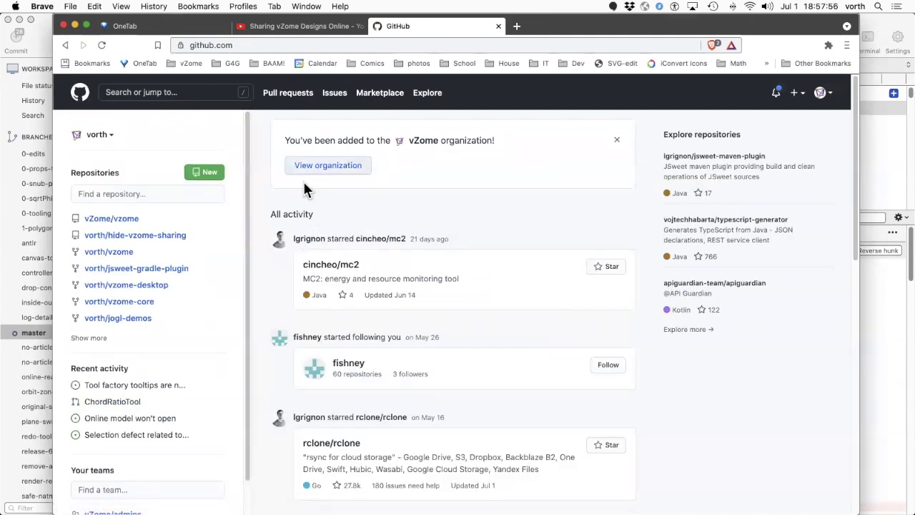
- Create a public repository named 'vzome-sharing' initialized with a README file
{"action": "left_click", "coordinate": [211, 173]}
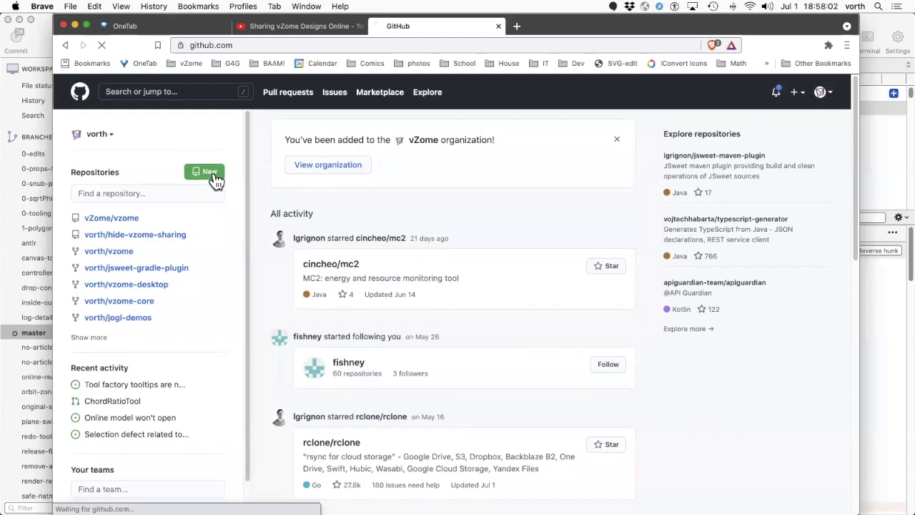
{"action": "left_click", "coordinate": [427, 233]}
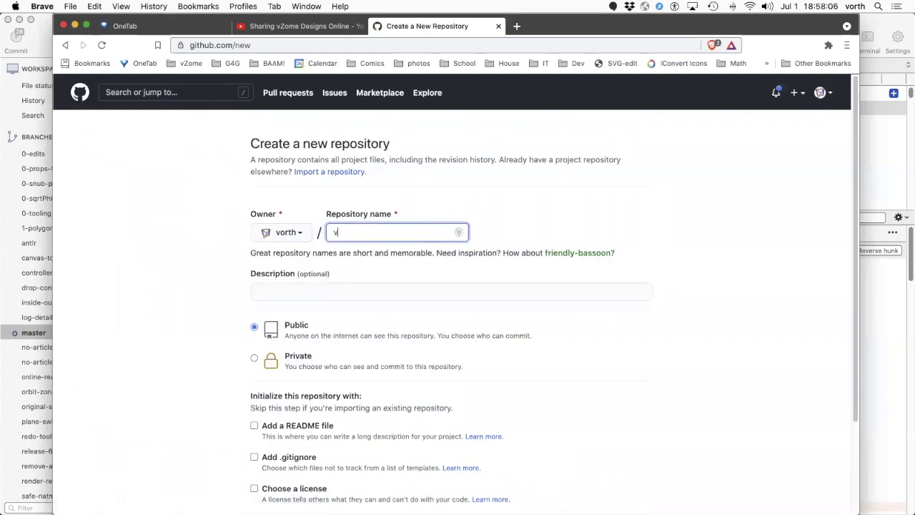
{"action": "type", "text": "vzome-share"}
{"action": "key", "text": "BackSpace"}
{"action": "type", "text": "ing"}
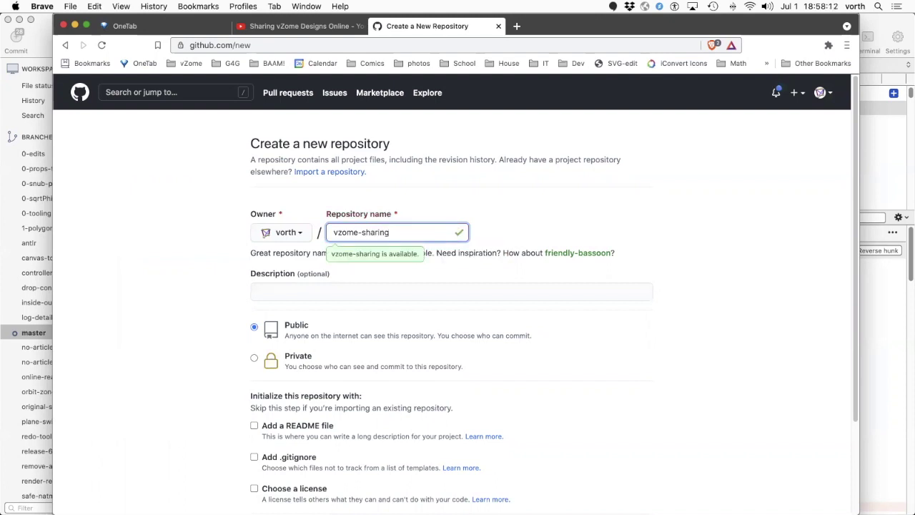
{"action": "scroll", "coordinate": [404, 197], "scroll_direction": "down", "scroll_amount": 3}
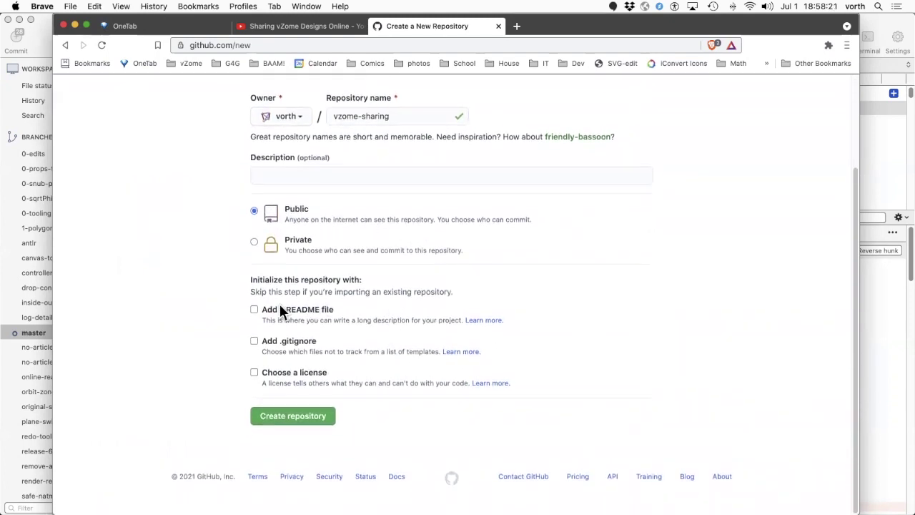
{"action": "left_click", "coordinate": [254, 311]}
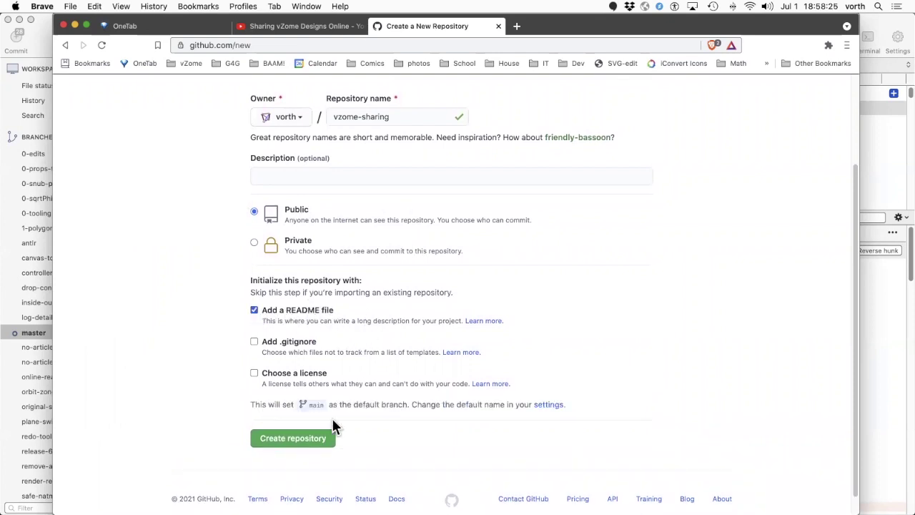
{"action": "left_click", "coordinate": [294, 439]}
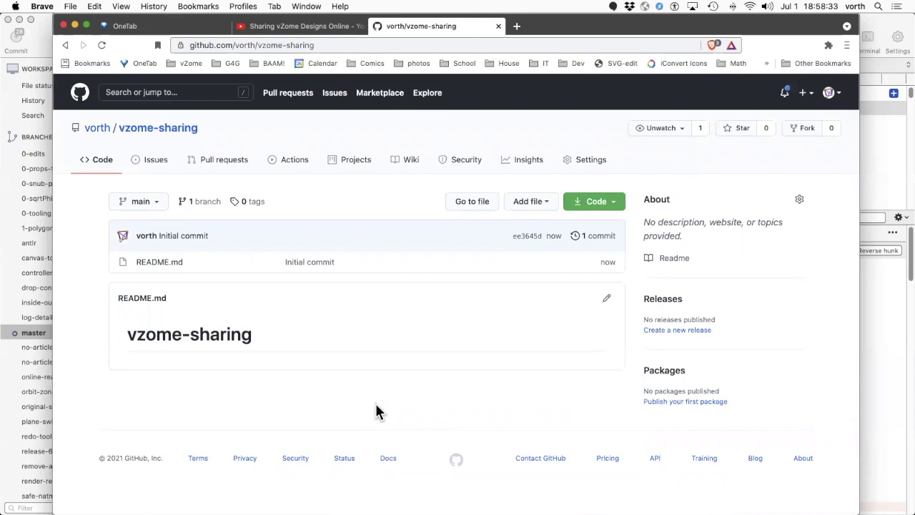
- Check in Settings > Branches that the default branch is main, cancelling the rename
{"action": "left_click", "coordinate": [592, 166]}
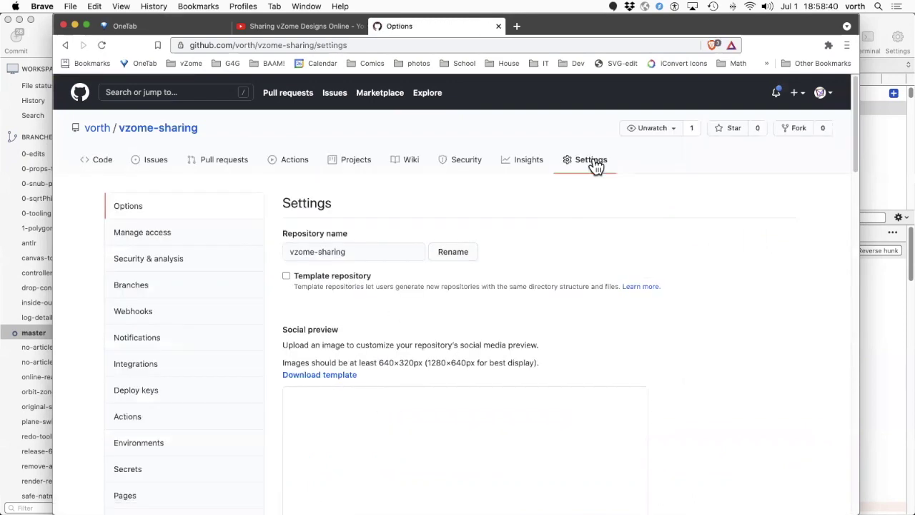
{"action": "left_click", "coordinate": [161, 290]}
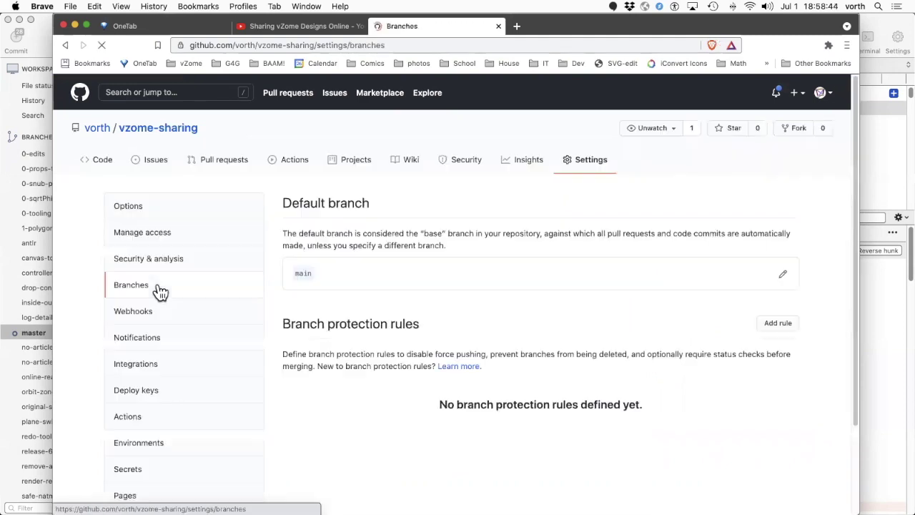
{"action": "double_click", "coordinate": [301, 273]}
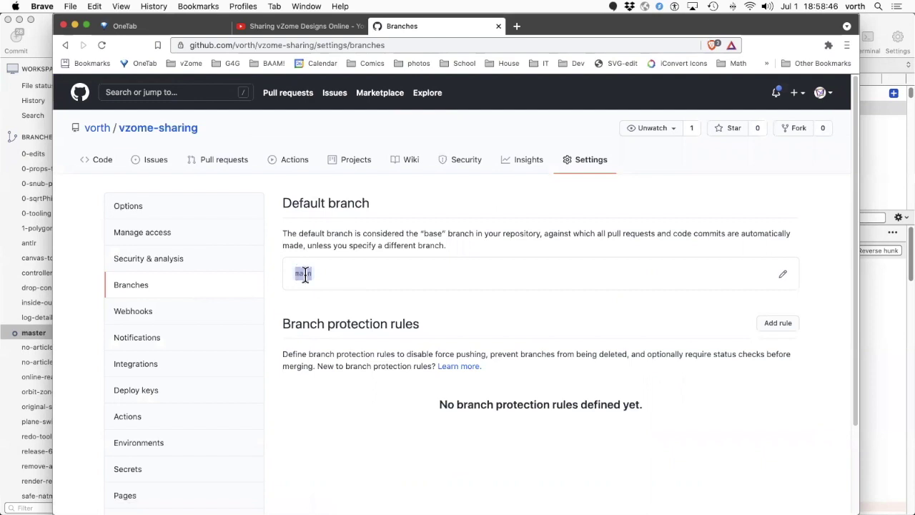
{"action": "left_click", "coordinate": [342, 277]}
{"action": "left_click", "coordinate": [788, 276]}
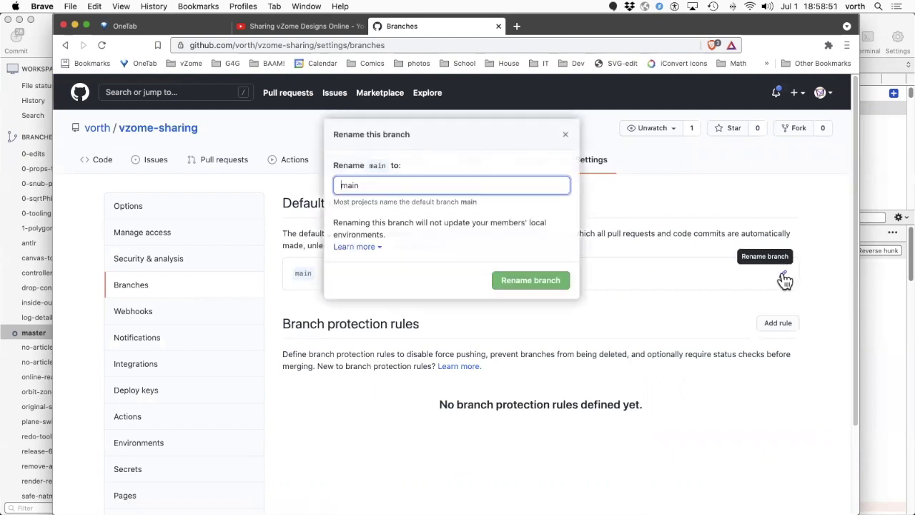
{"action": "left_click", "coordinate": [565, 135]}
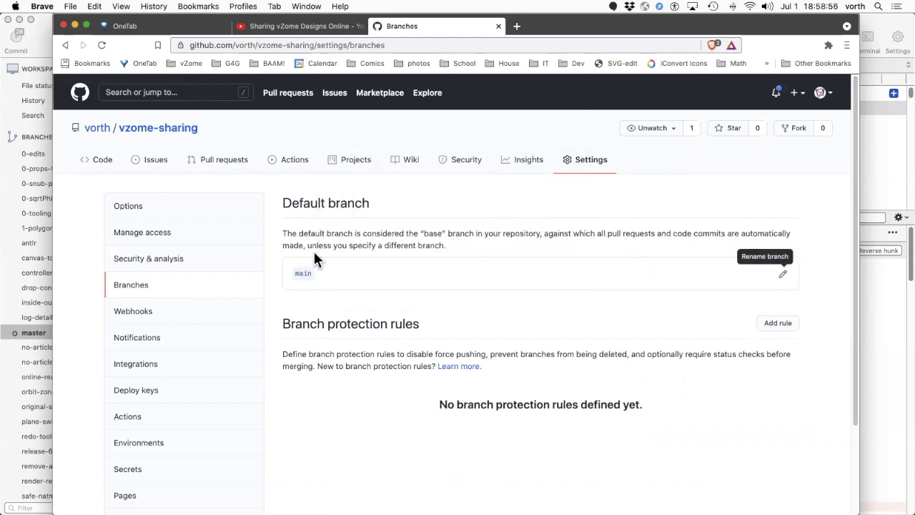
- Scroll down the repository settings, then switch over to the vZome desktop app
{"action": "scroll", "coordinate": [225, 280], "scroll_direction": "down", "scroll_amount": 3}
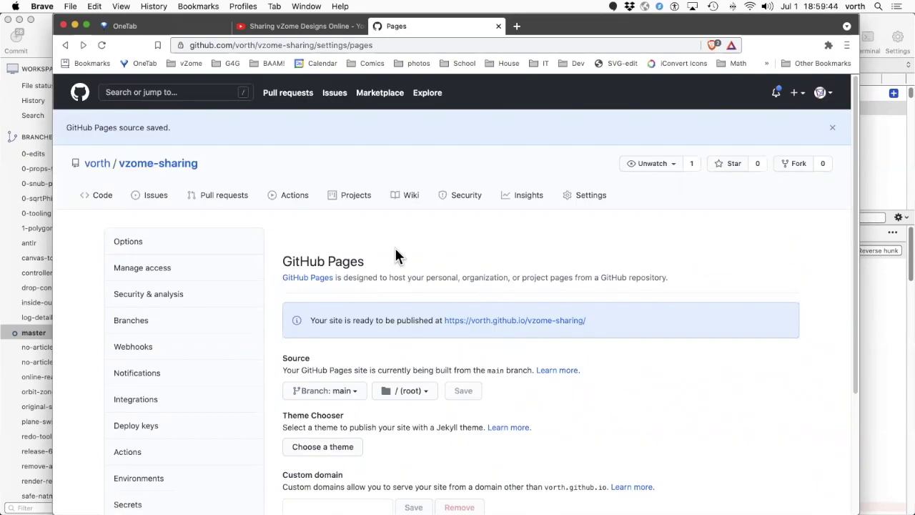
{"action": "key", "text": "super+Tab"}
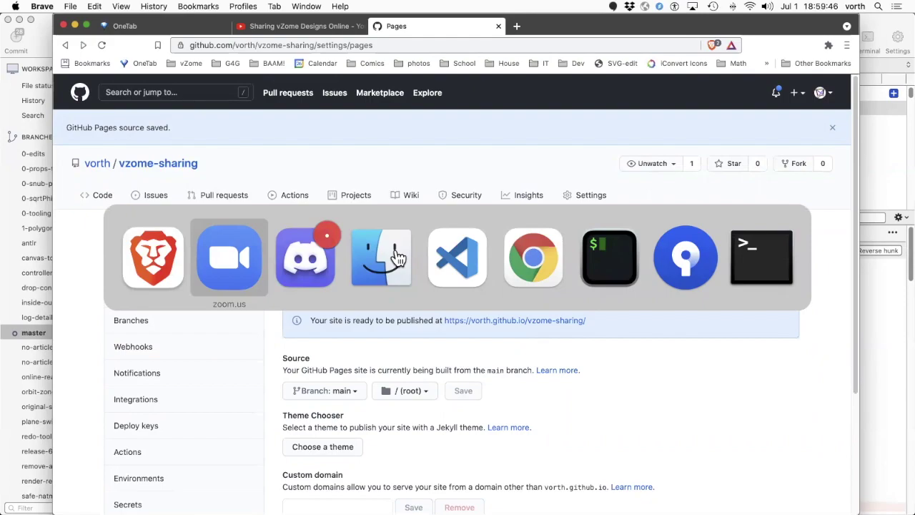
{"action": "key", "text": "super+shift+Tab"}
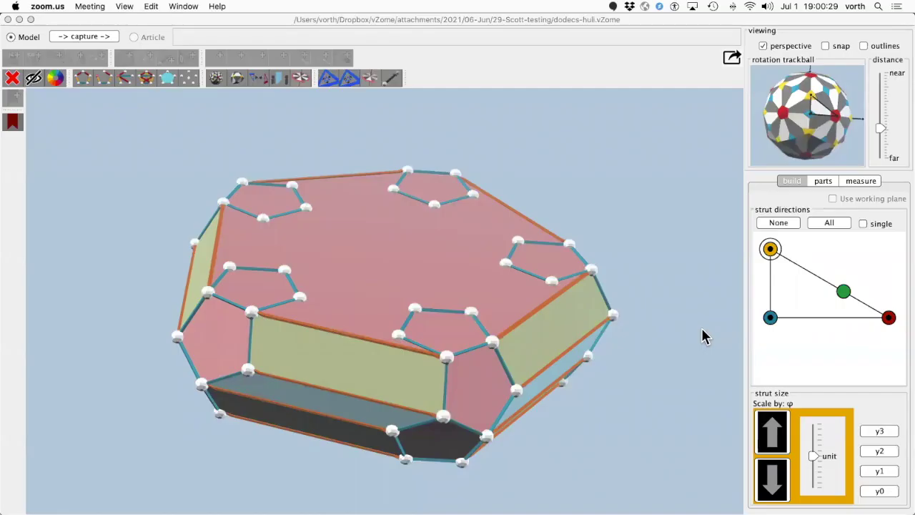
- Share the dodecs-hull design from vZome, copying its device code for GitHub authorization
{"action": "left_click", "coordinate": [701, 333]}
{"action": "left_click_drag", "start_coordinate": [670, 327], "coordinate": [688, 333]}
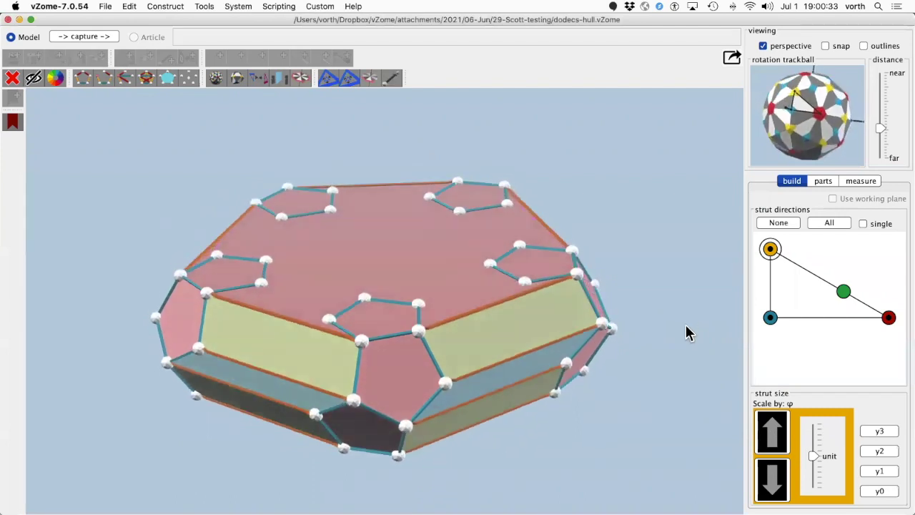
{"action": "left_click", "coordinate": [732, 60]}
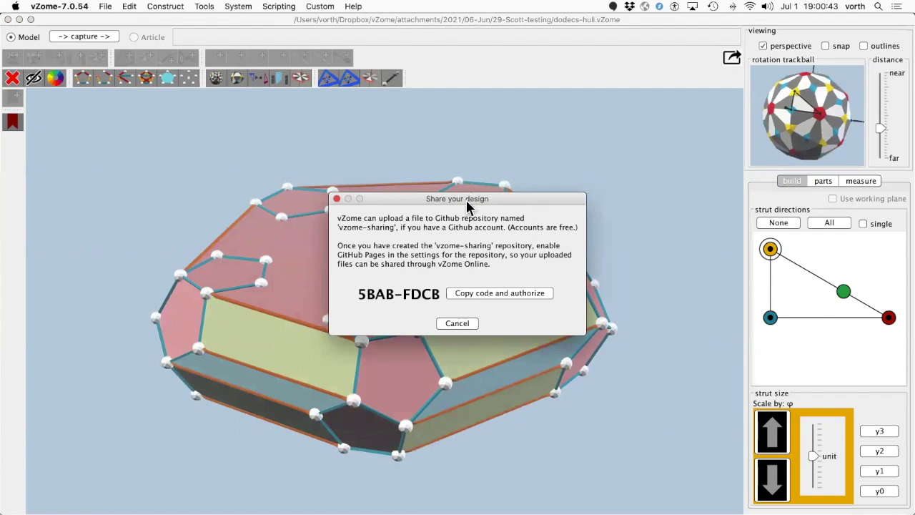
{"action": "left_click", "coordinate": [486, 294]}
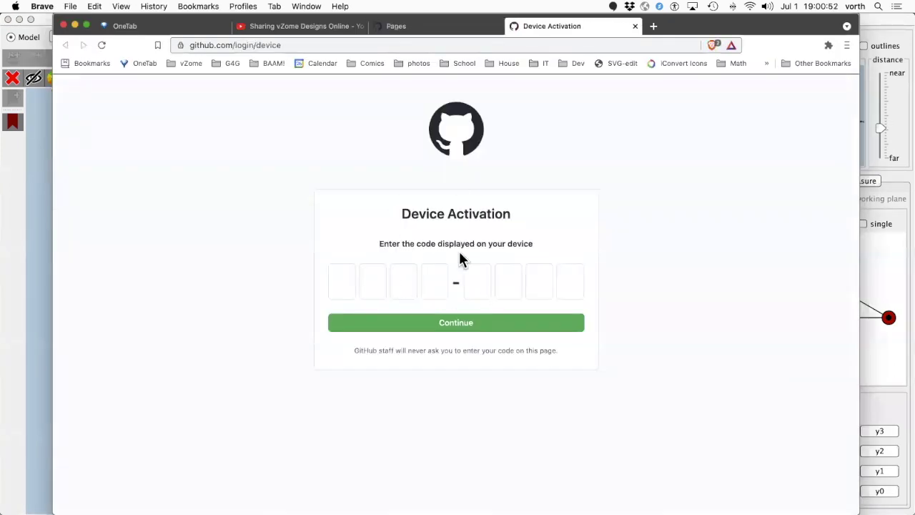
- Paste the device code on GitHub's Device Activation page and authorize vZome
{"action": "left_click", "coordinate": [342, 283]}
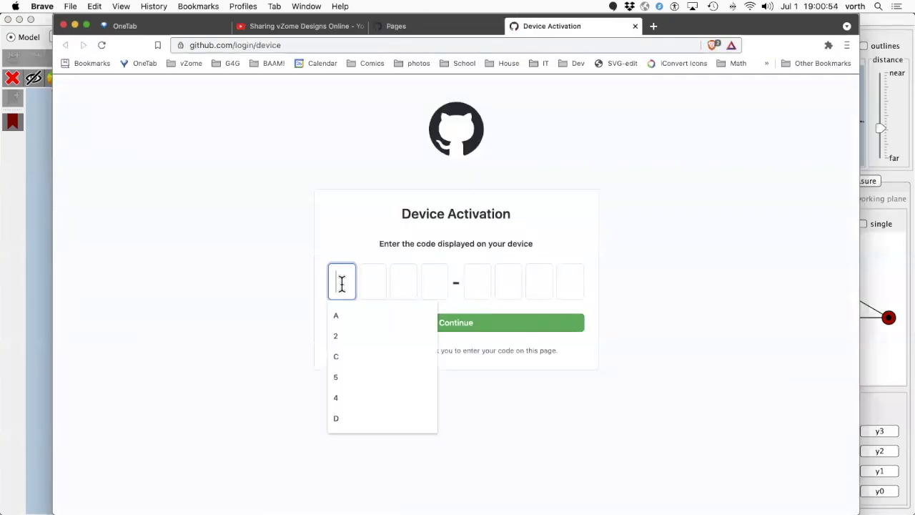
{"action": "key", "text": "super+v"}
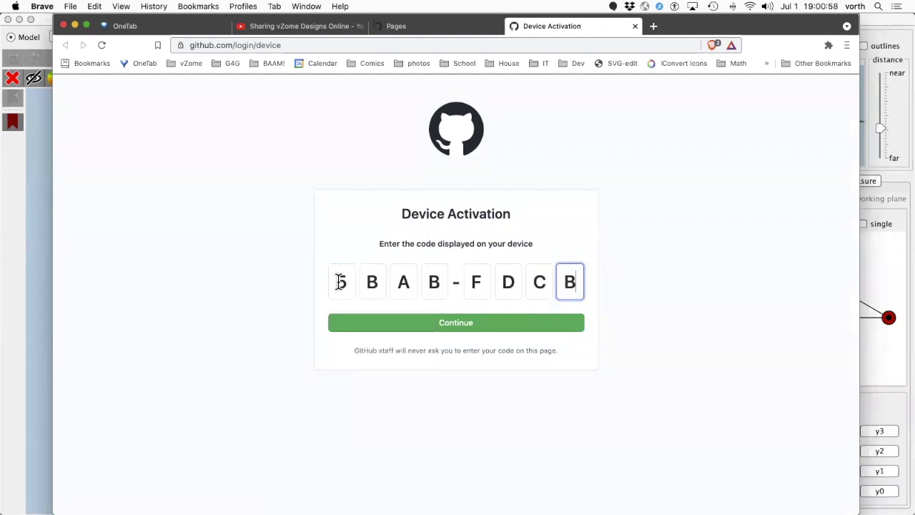
{"action": "left_click", "coordinate": [458, 322]}
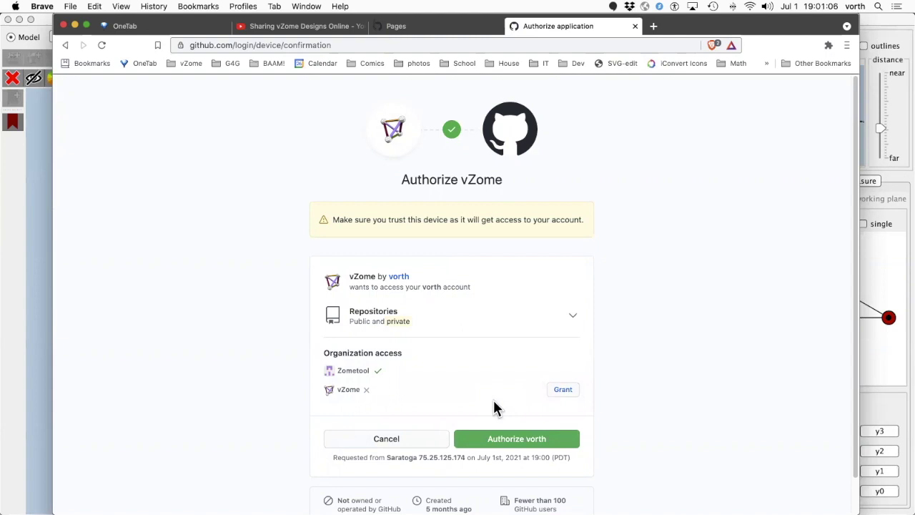
{"action": "left_click", "coordinate": [518, 441]}
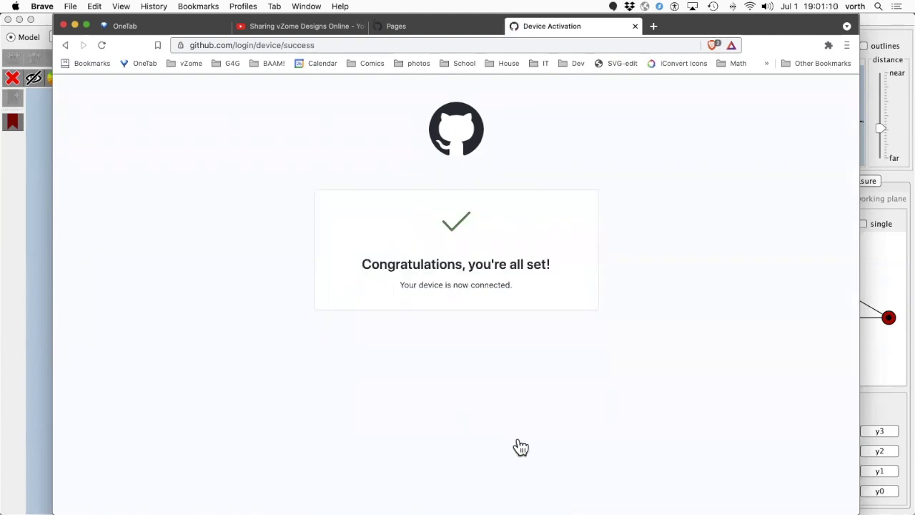
{"action": "key", "text": "super+Tab"}
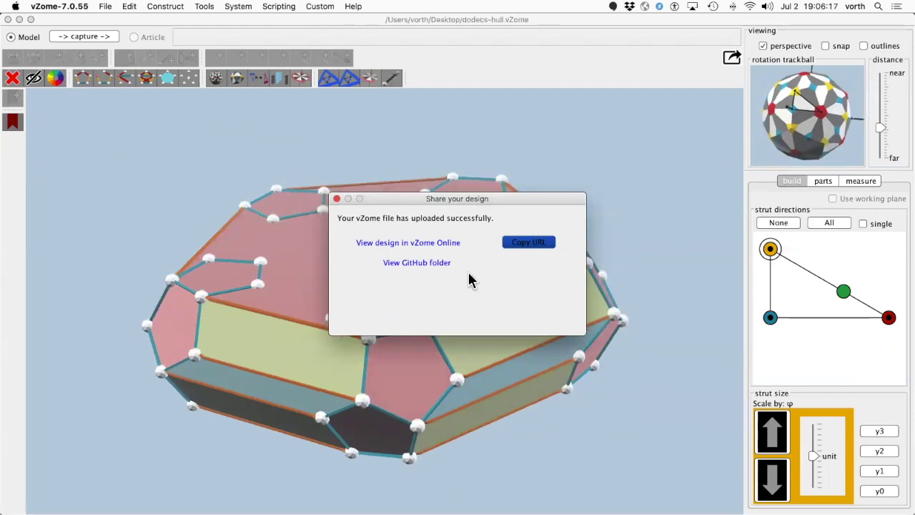
- Open the uploaded dodecs-hull folder in vzome-sharing on GitHub
{"action": "left_click", "coordinate": [422, 263]}
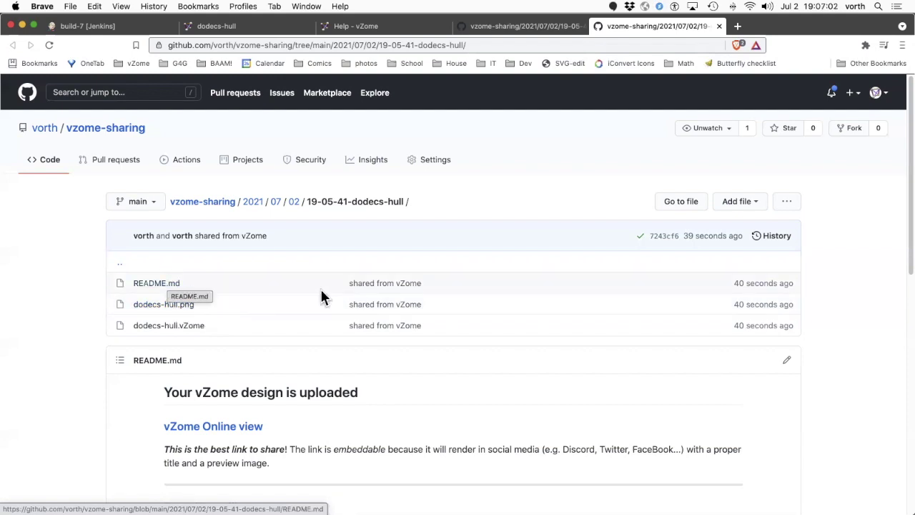
- Scroll down the design folder's README to its vZome Online view link and preview image
{"action": "scroll", "coordinate": [444, 313], "scroll_direction": "down", "scroll_amount": 3}
{"action": "scroll", "coordinate": [444, 313], "scroll_direction": "down", "scroll_amount": 5}
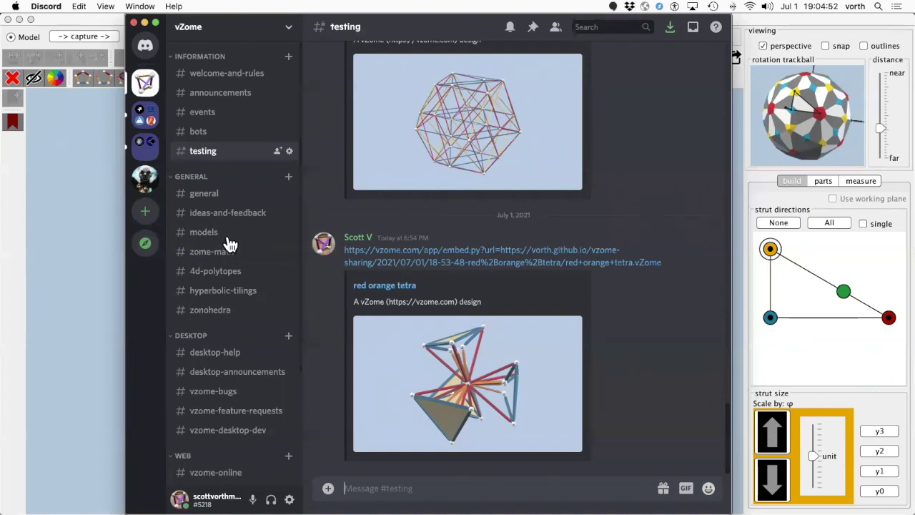
- Open the #models channel and scroll up through earlier shared vZome Online design links
{"action": "left_click", "coordinate": [204, 233]}
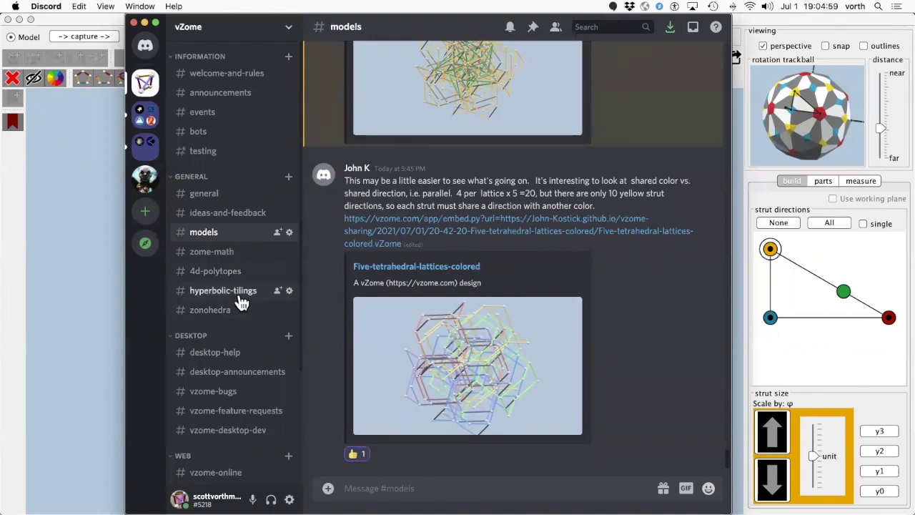
{"action": "scroll", "coordinate": [637, 344], "scroll_direction": "up", "scroll_amount": 10}
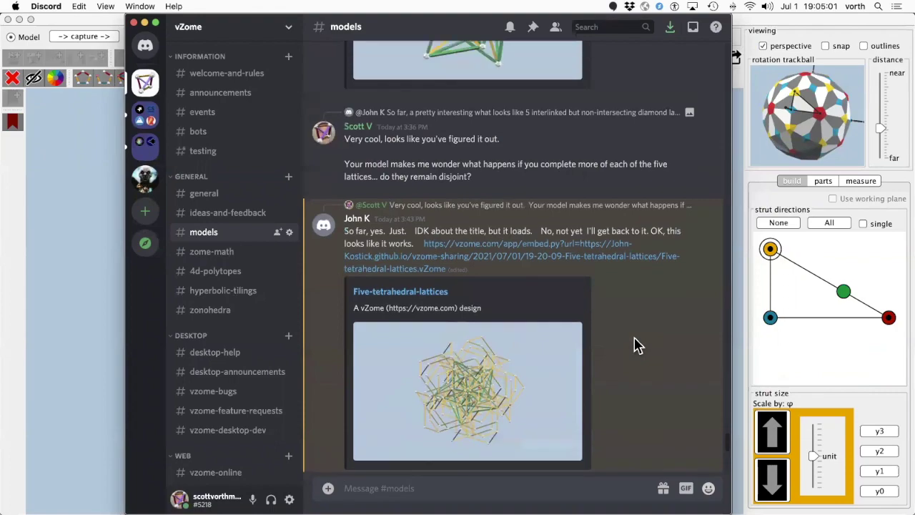
{"action": "scroll", "coordinate": [638, 343], "scroll_direction": "up", "scroll_amount": 15}
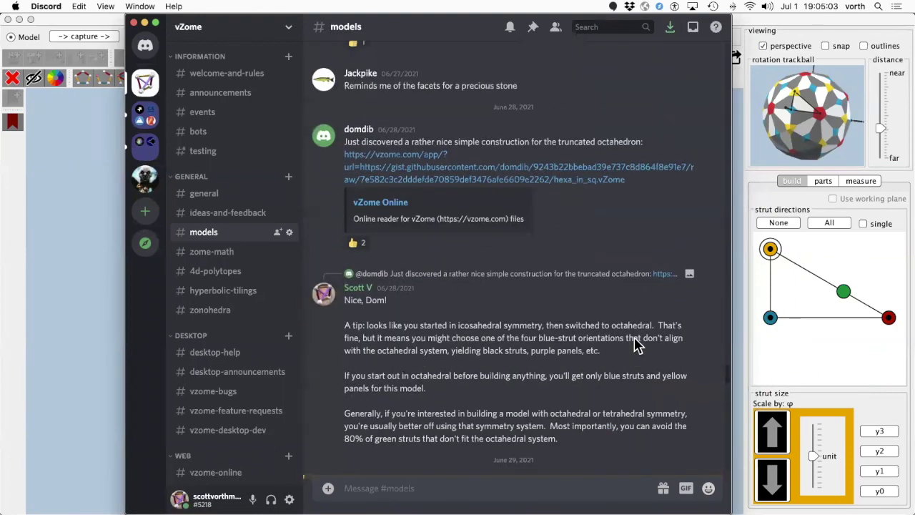
{"action": "scroll", "coordinate": [637, 343], "scroll_direction": "up", "scroll_amount": 2}
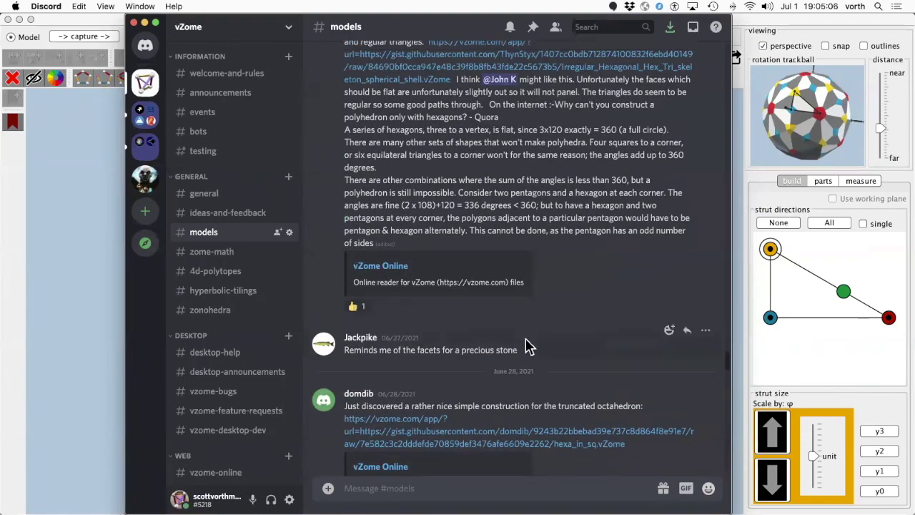